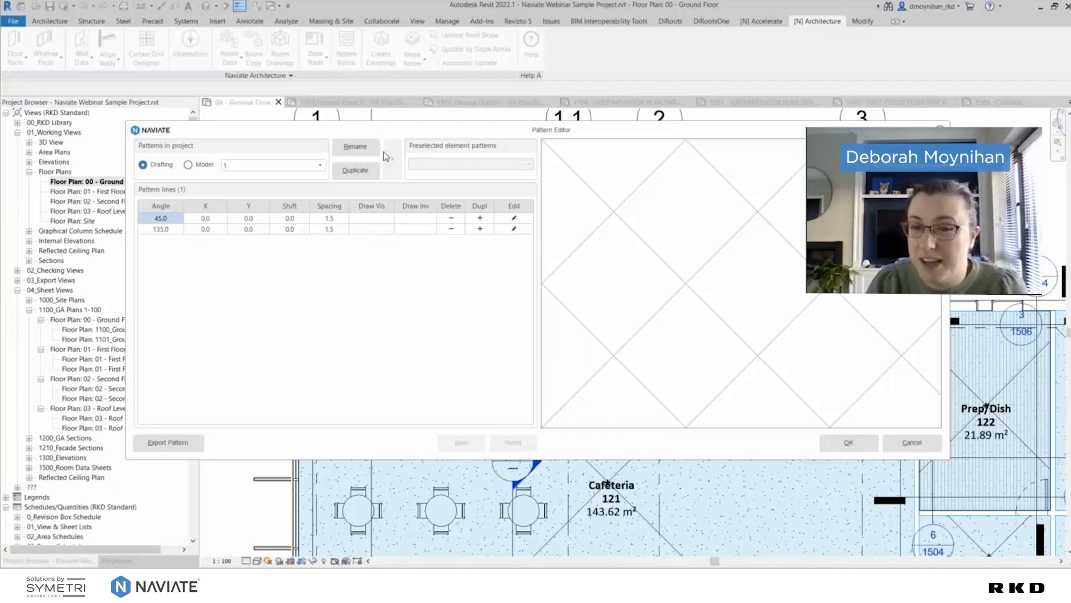
Display the Rectangular 600x1200mm model pattern and examine its grid lines in the preview
left_click(204, 164)
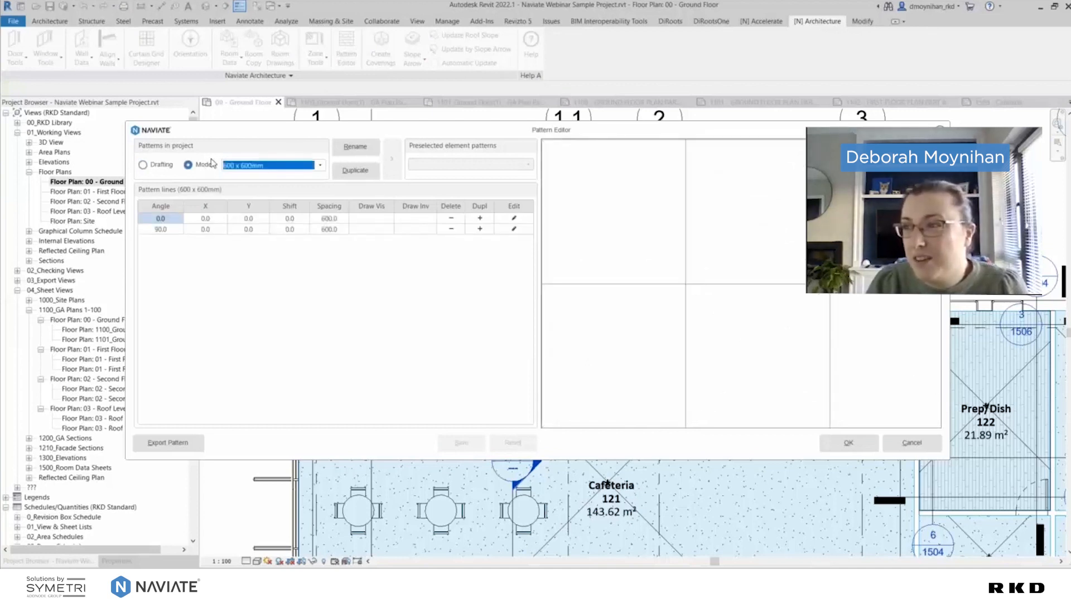
left_click(320, 166)
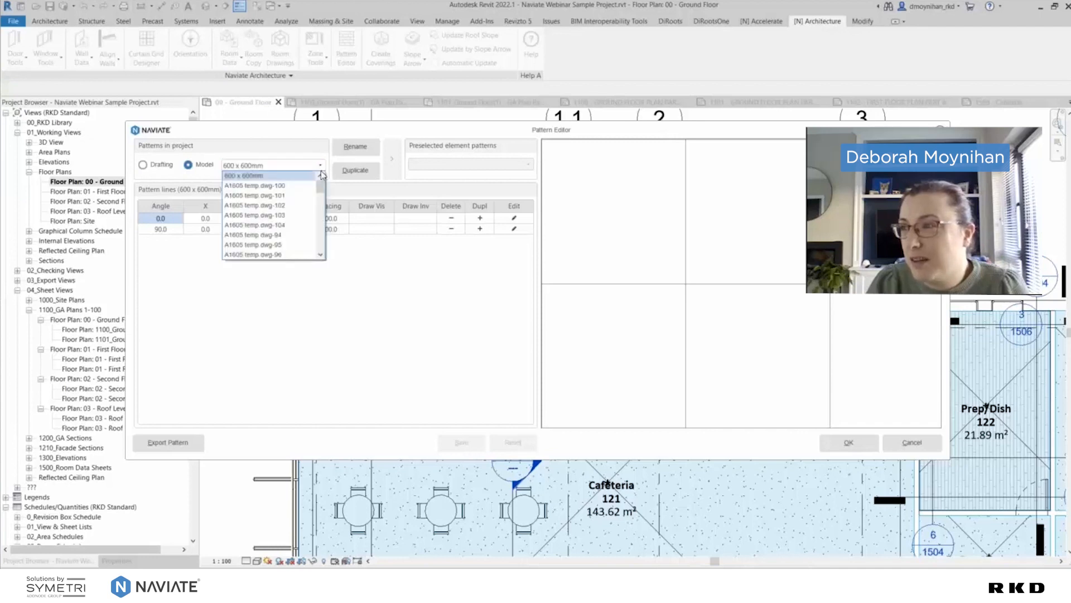
left_click_drag(322, 174, 320, 230)
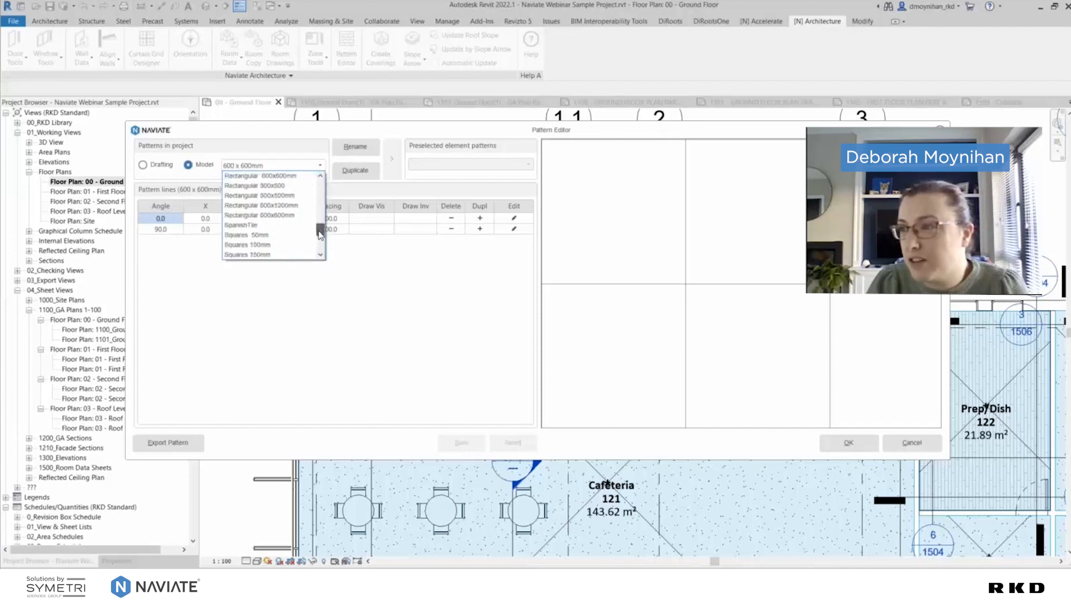
left_click(267, 205)
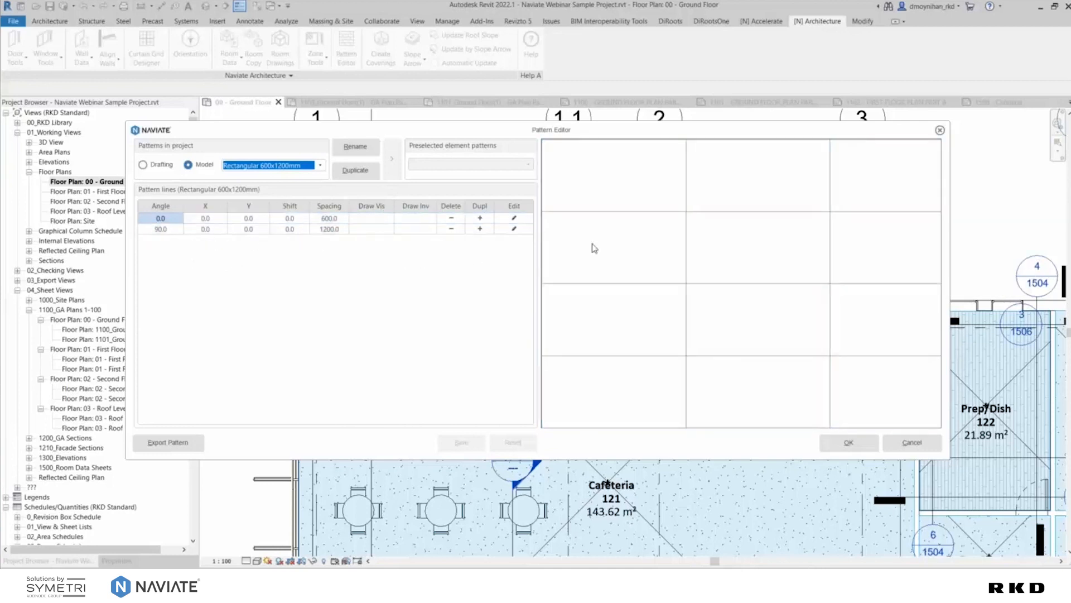
left_click(679, 211)
Load the Rectangular 300x500 model pattern for editing
left_click(320, 166)
scroll(296, 210, "down", 3)
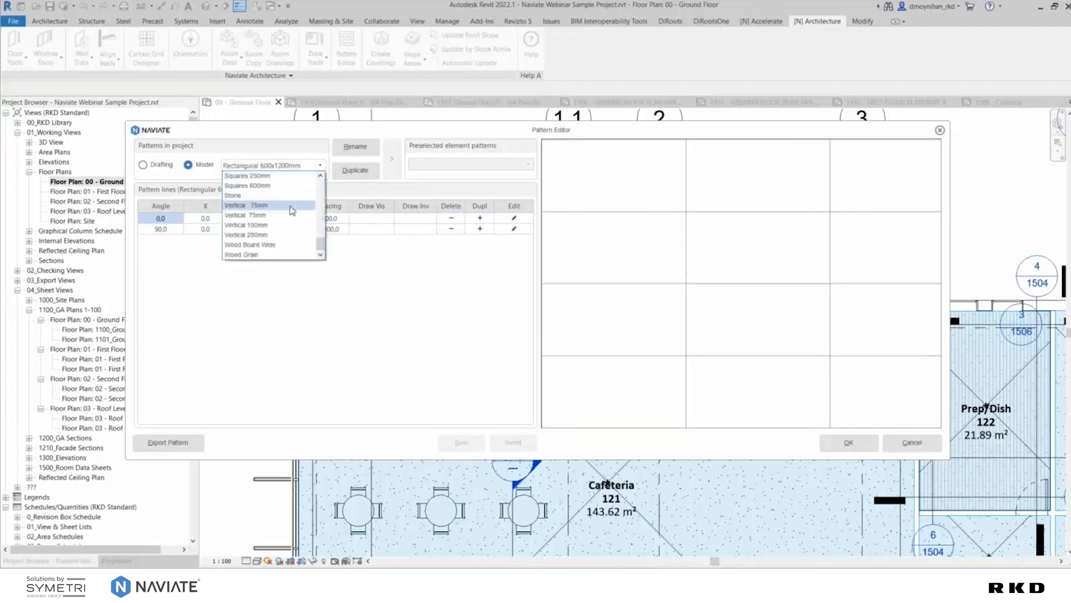
scroll(290, 217, "up", 3)
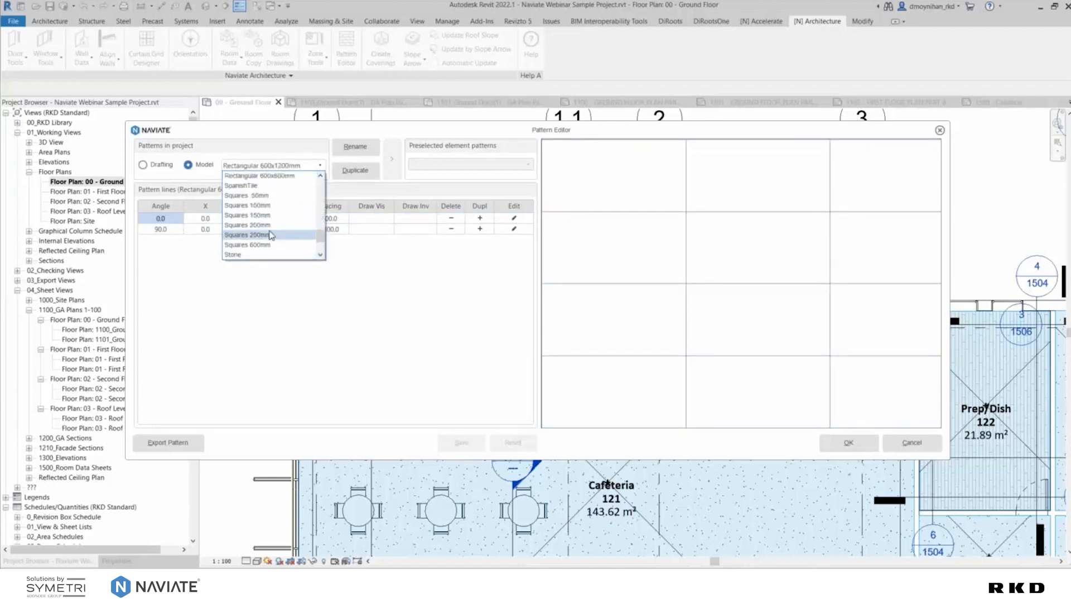
scroll(282, 220, "up", 1)
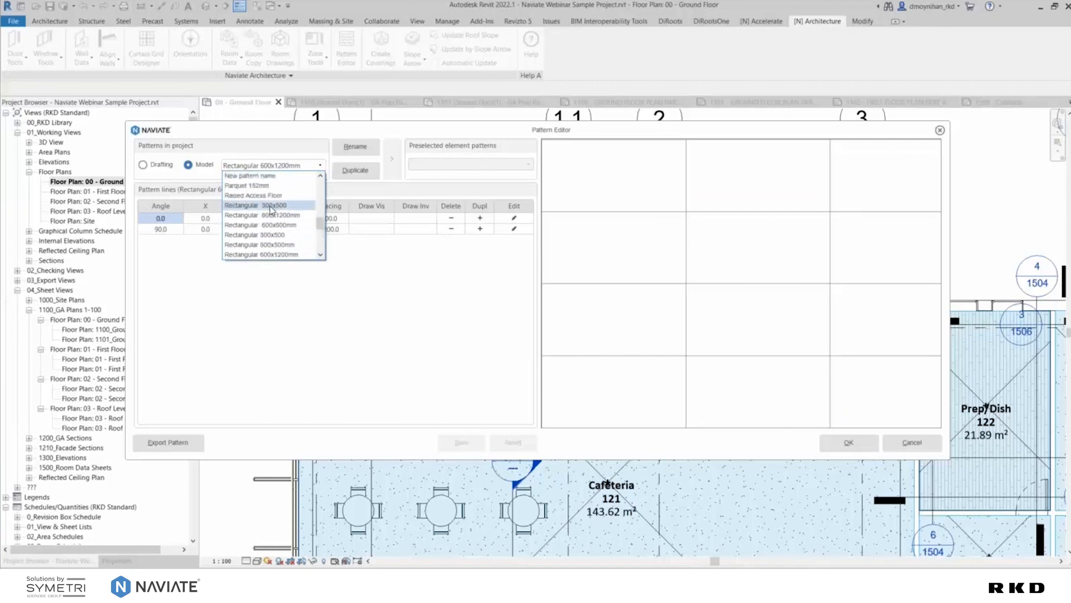
left_click(272, 205)
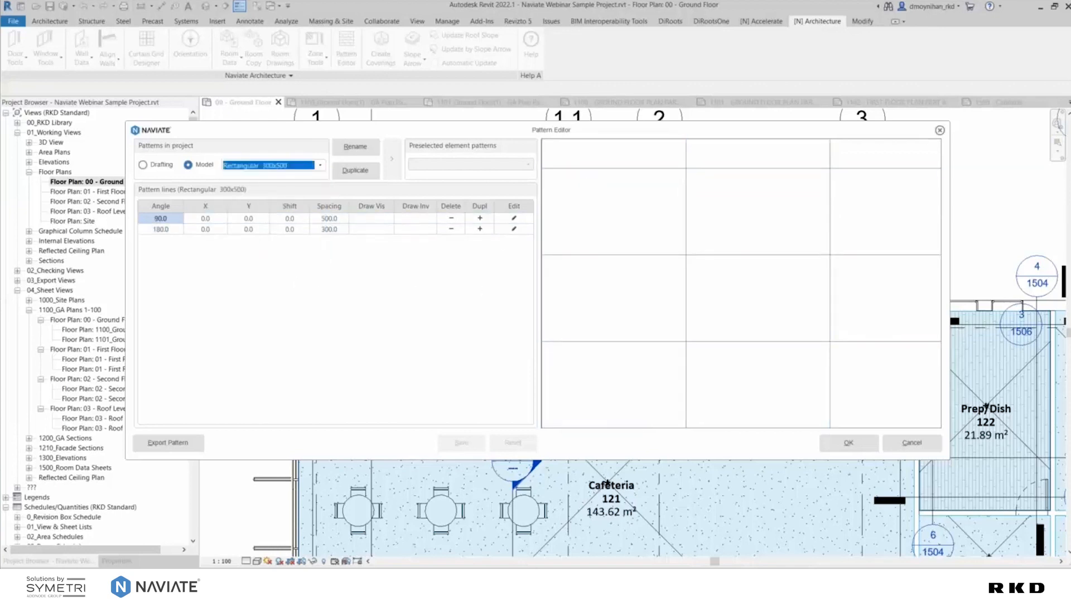
left_click(594, 176)
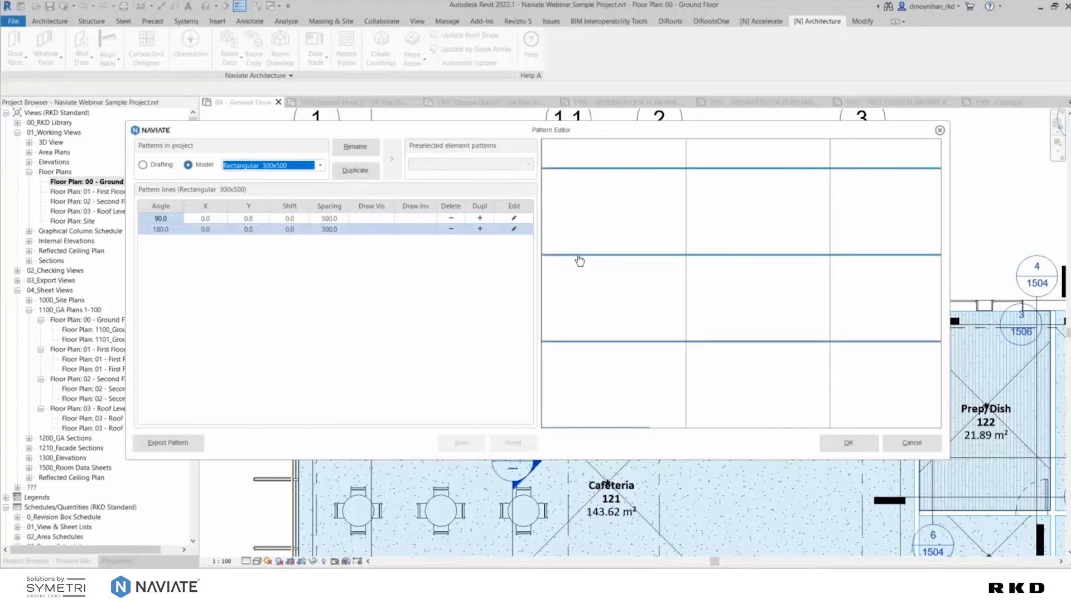
Duplicate the 90-degree pattern line of Rectangular 300x500 and set the copy's X value to 20
left_click(483, 222)
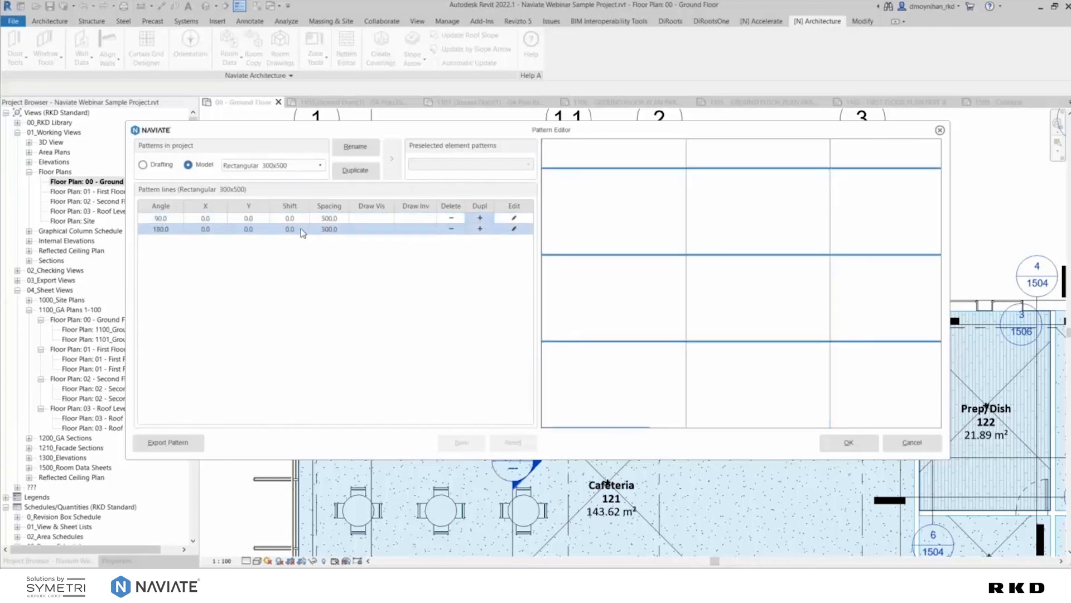
left_click(480, 218)
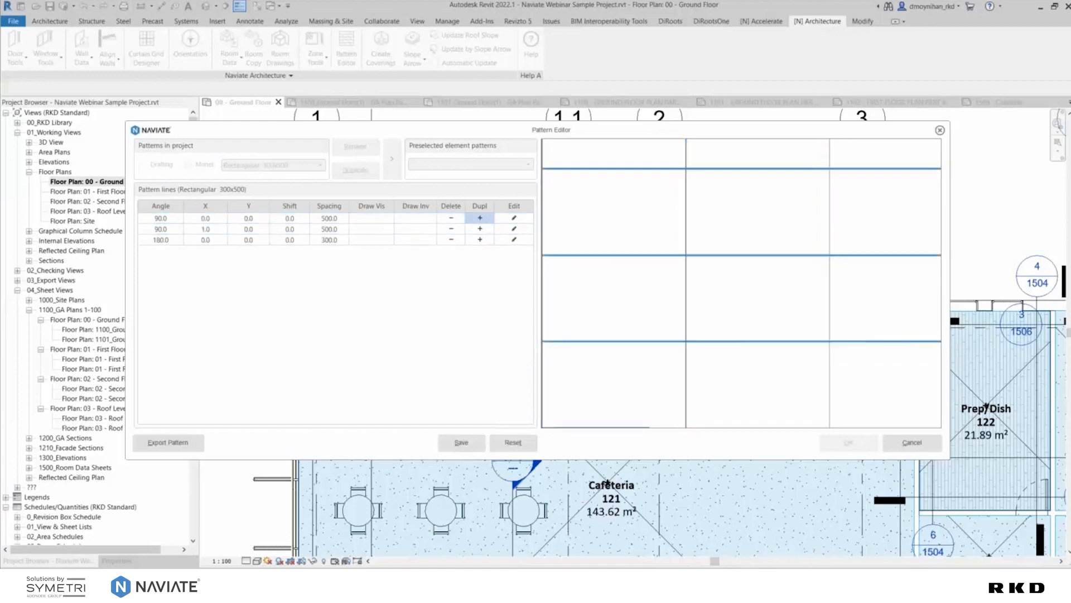
left_click(214, 230)
type("20")
key("Return")
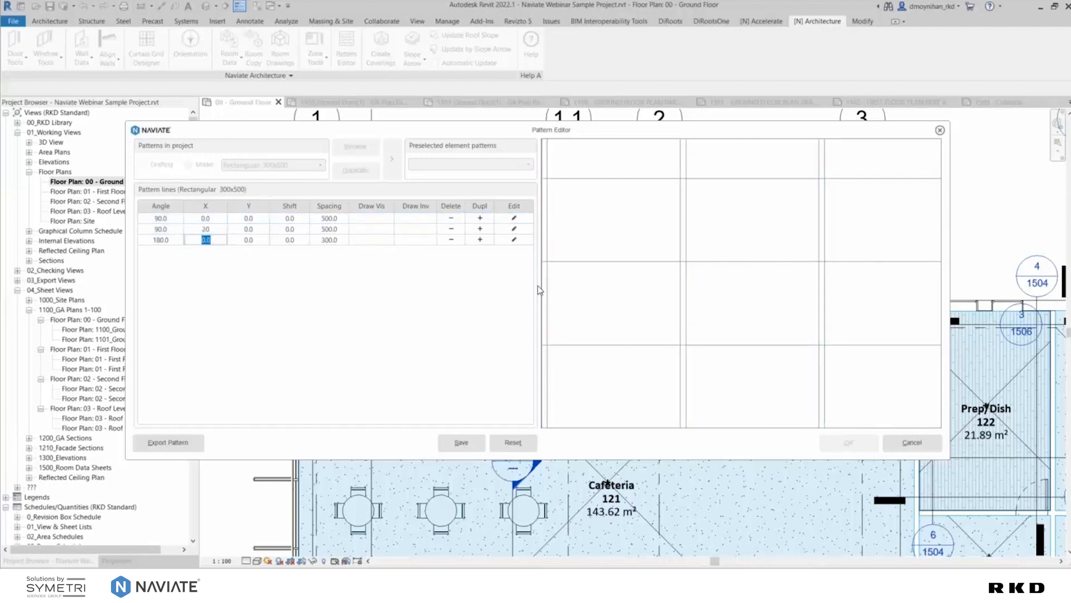
Duplicate the 180-degree pattern line and set the copy's Y value to 20
left_click(480, 239)
left_click(204, 255)
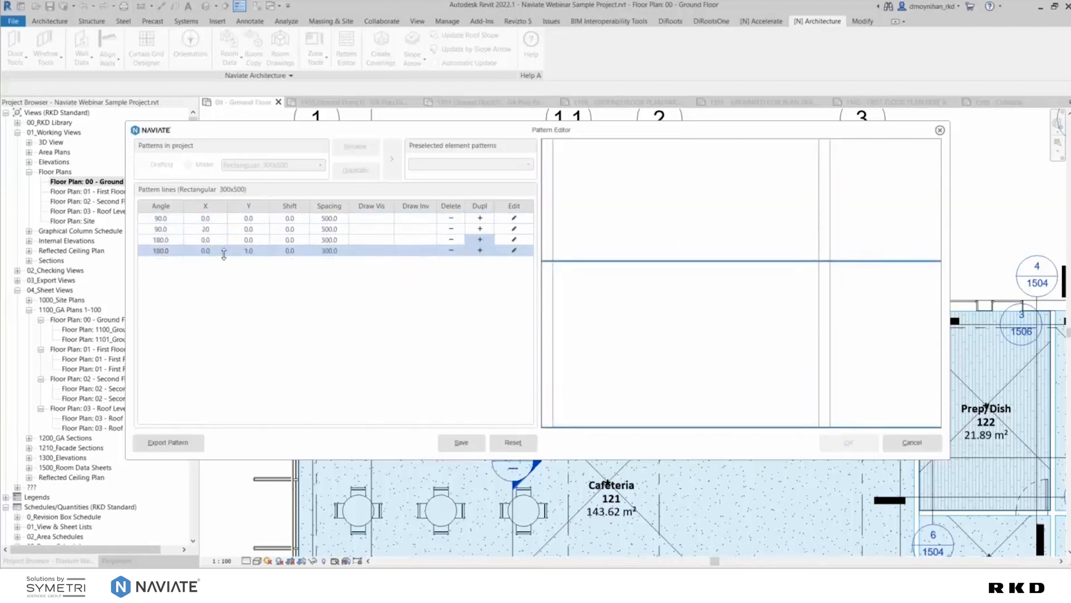
left_click(249, 251)
type("20")
left_click(273, 296)
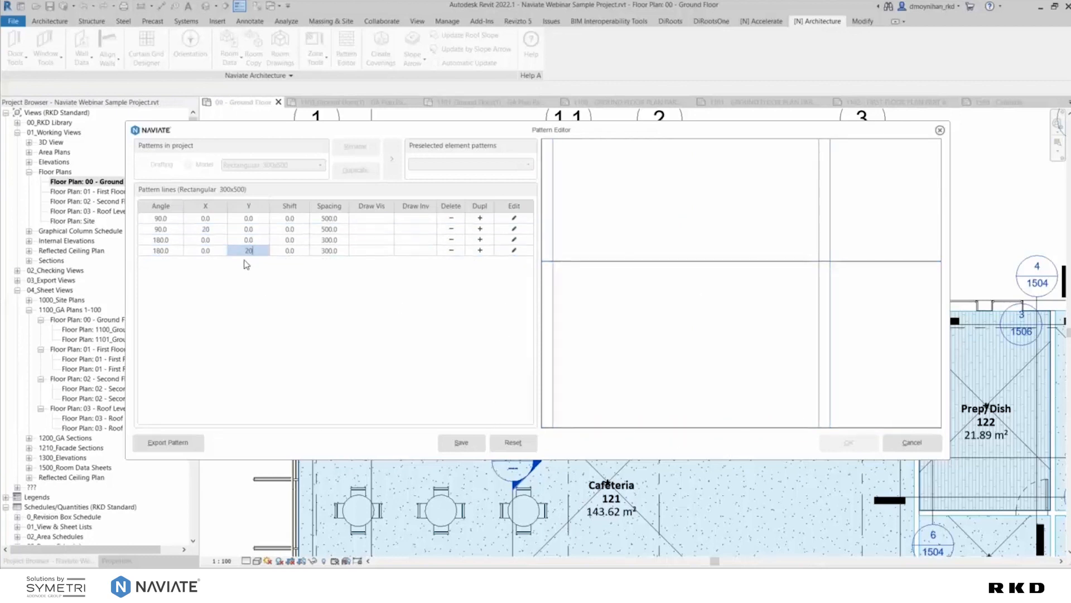
left_click(212, 251)
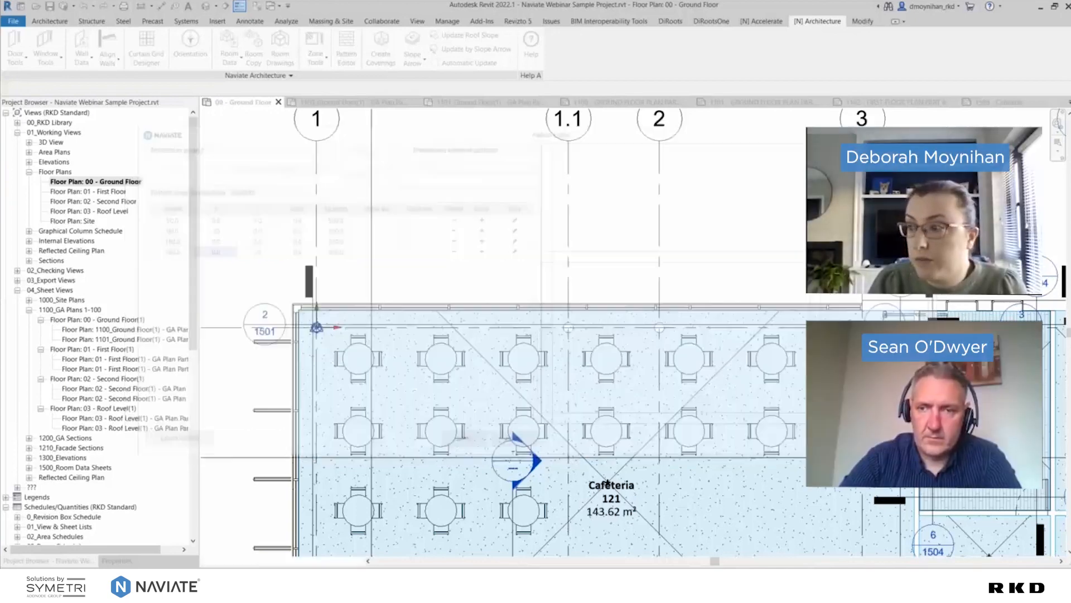
Select the elements around the Prep/Dish room on the ground floor plan and open them in a 3D selection box
scroll(502, 169, "down", 1)
middle_click_drag(464, 203, 475, 229)
scroll(475, 229, "up", 1)
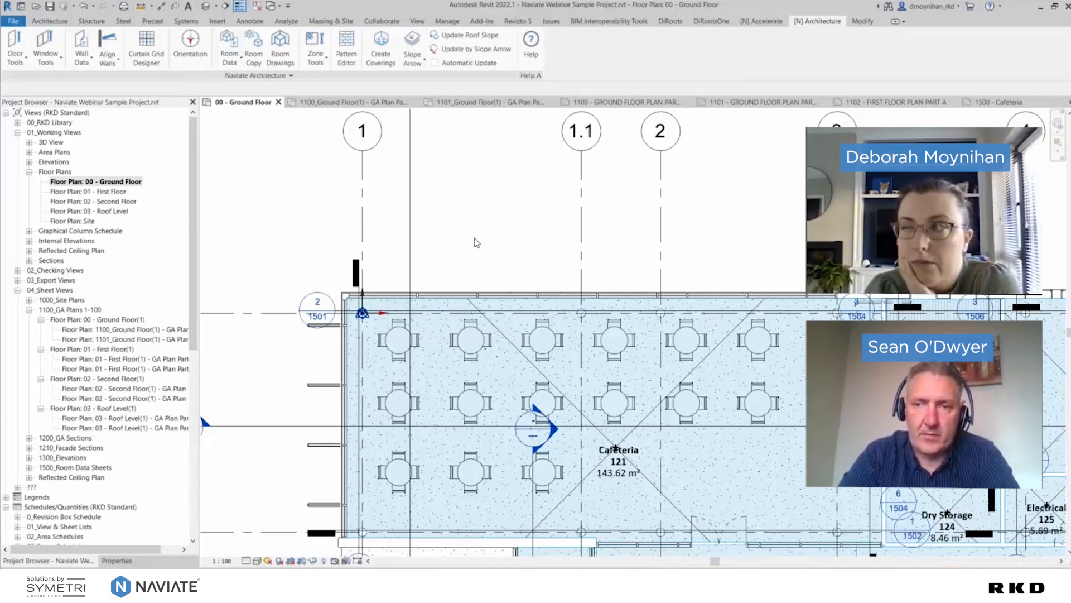
middle_click_drag(796, 351, 581, 265)
scroll(748, 233, "up", 4)
middle_click_drag(703, 266, 664, 277)
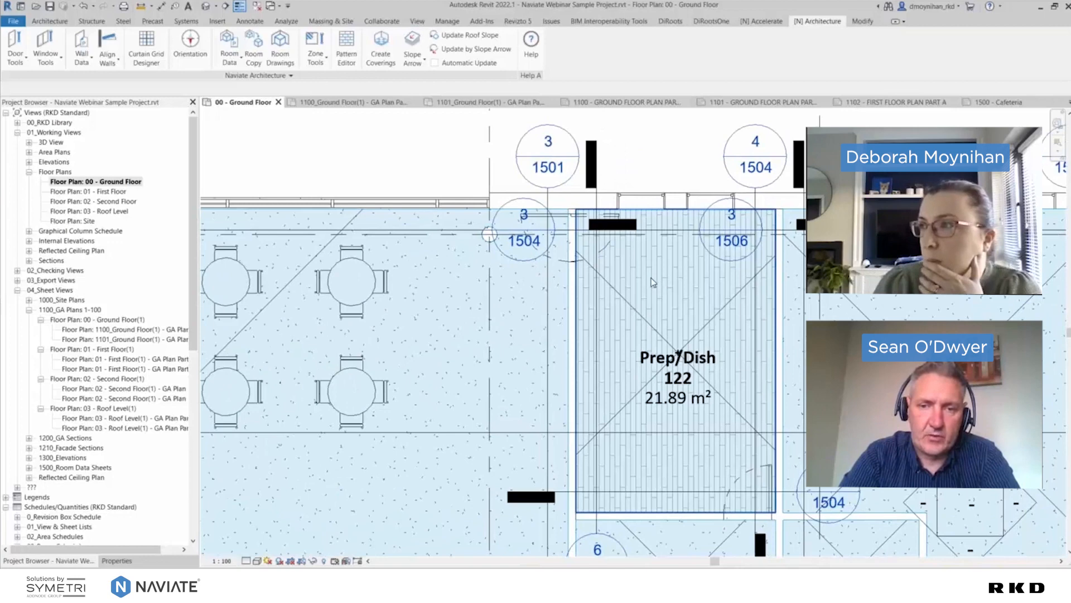
scroll(626, 280, "down", 2)
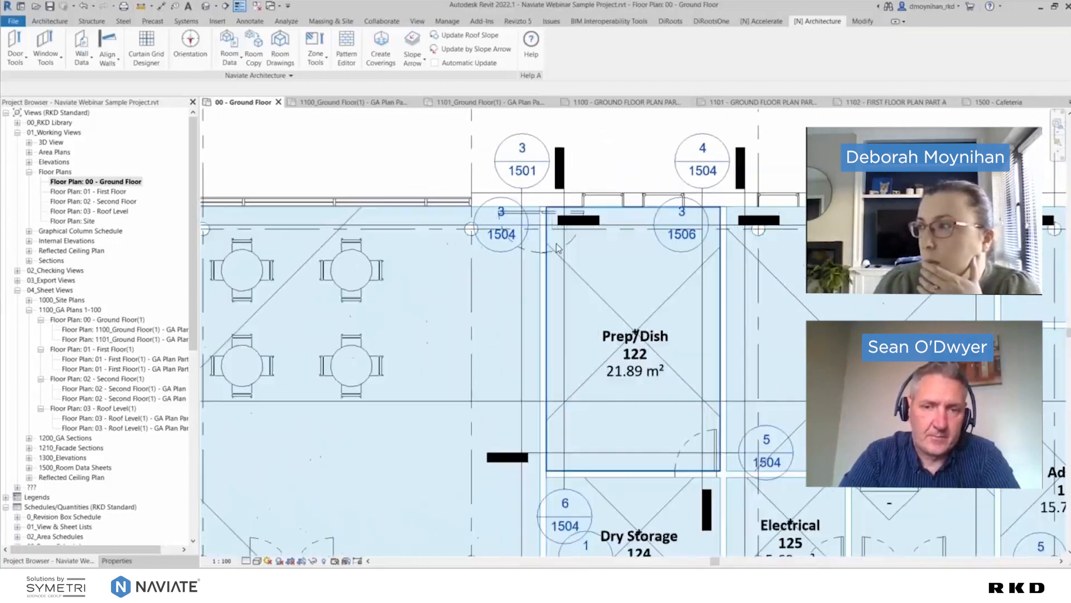
left_click_drag(424, 131, 784, 504)
key("b")
key("x")
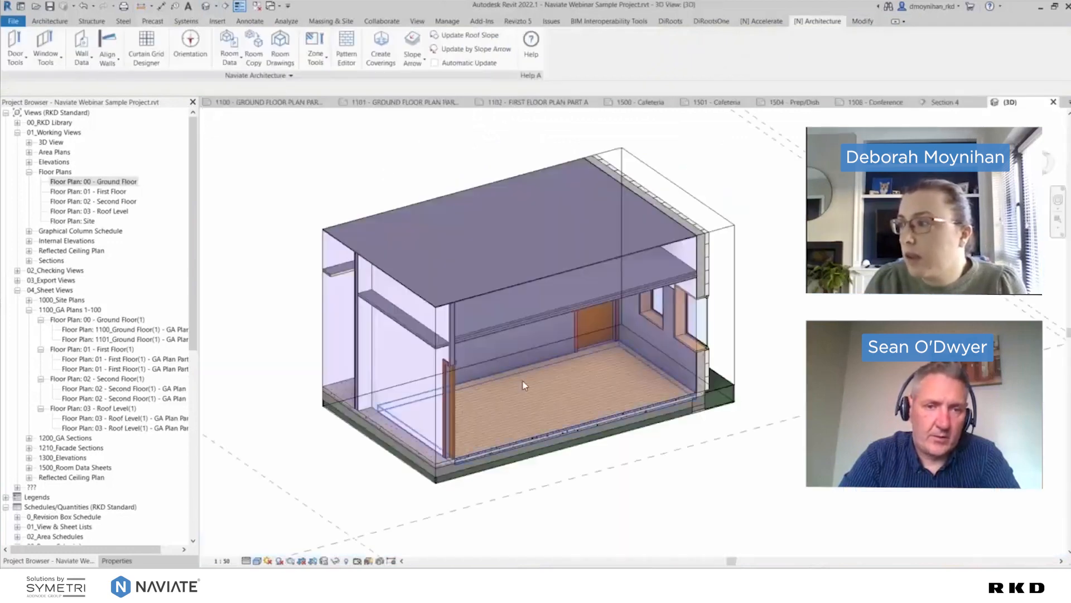
Examine the Prep/Dish room's interior in 3D and check its wall finish
middle_click_drag(537, 382, 459, 268, "shift")
left_click(457, 265)
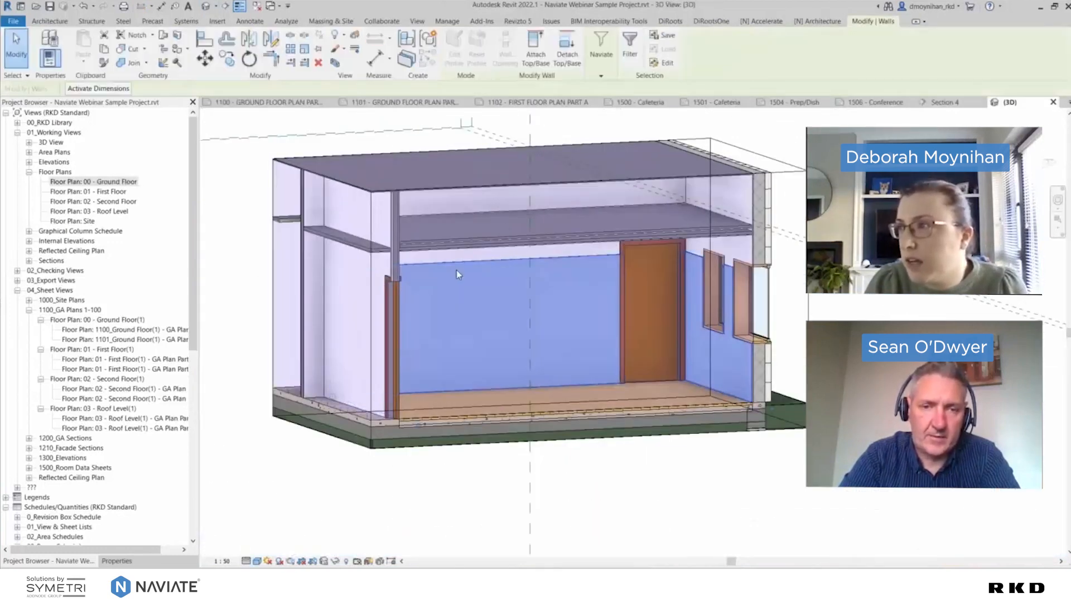
key("Escape")
Return to the ground floor plan, review the Create Coverings settings for the Prep/Dish room and close them without creating anything
double_click(100, 181)
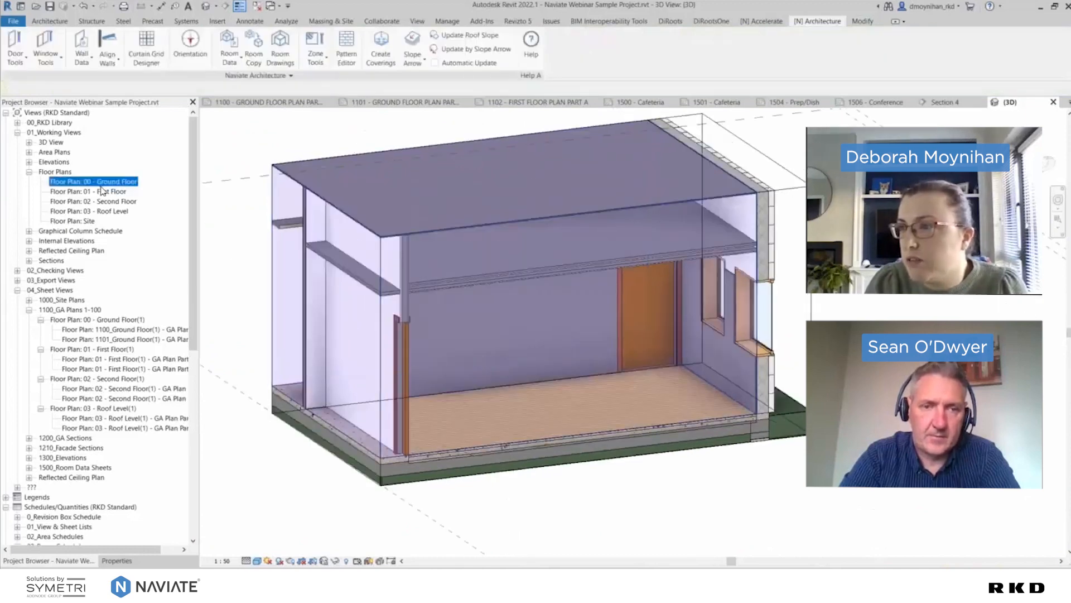
left_click(604, 301)
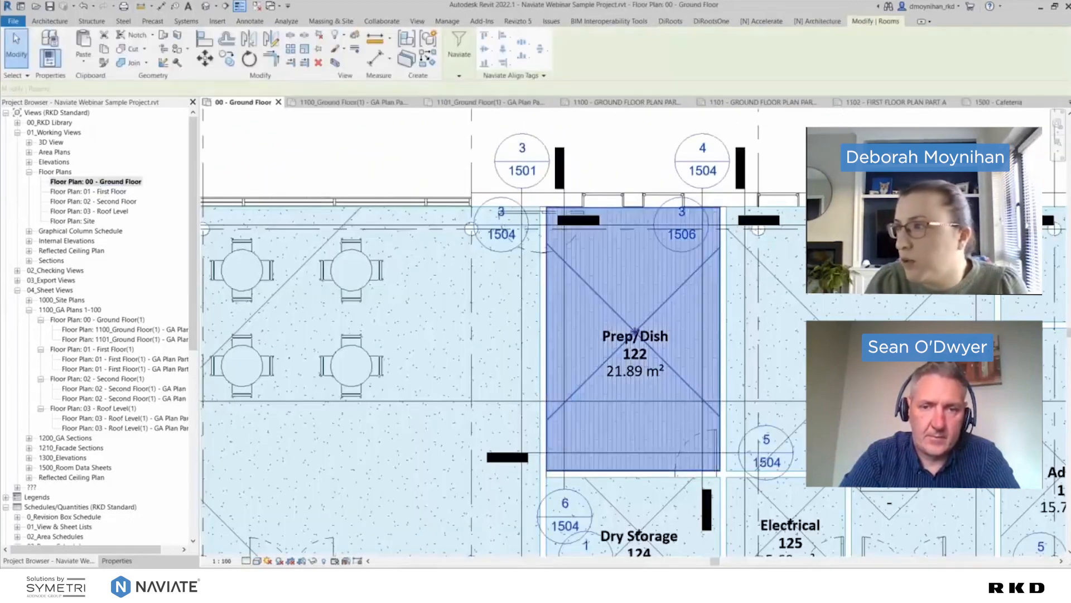
left_click(817, 21)
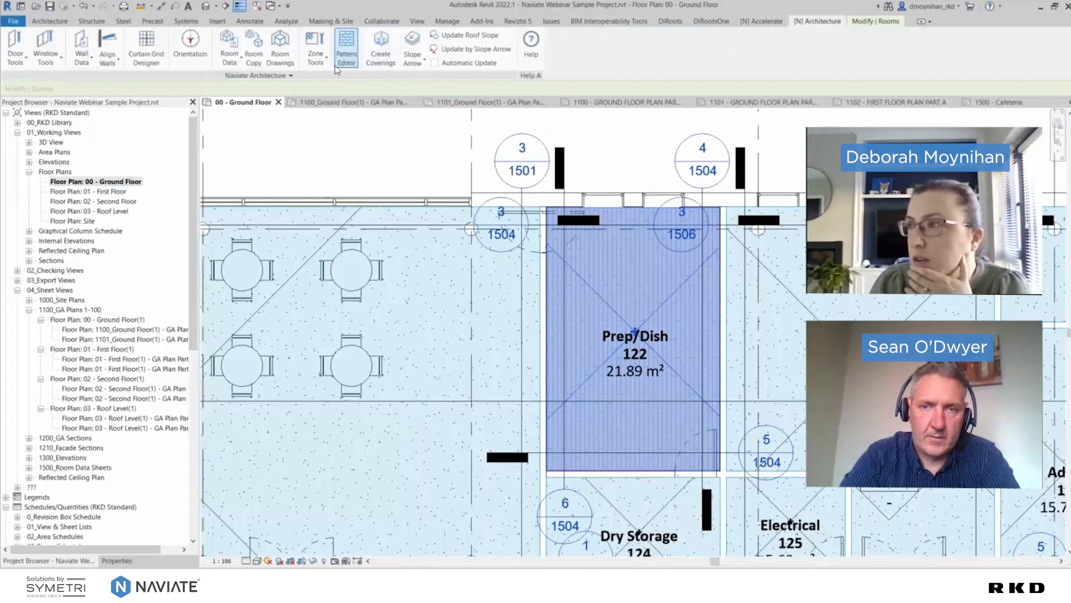
left_click(369, 58)
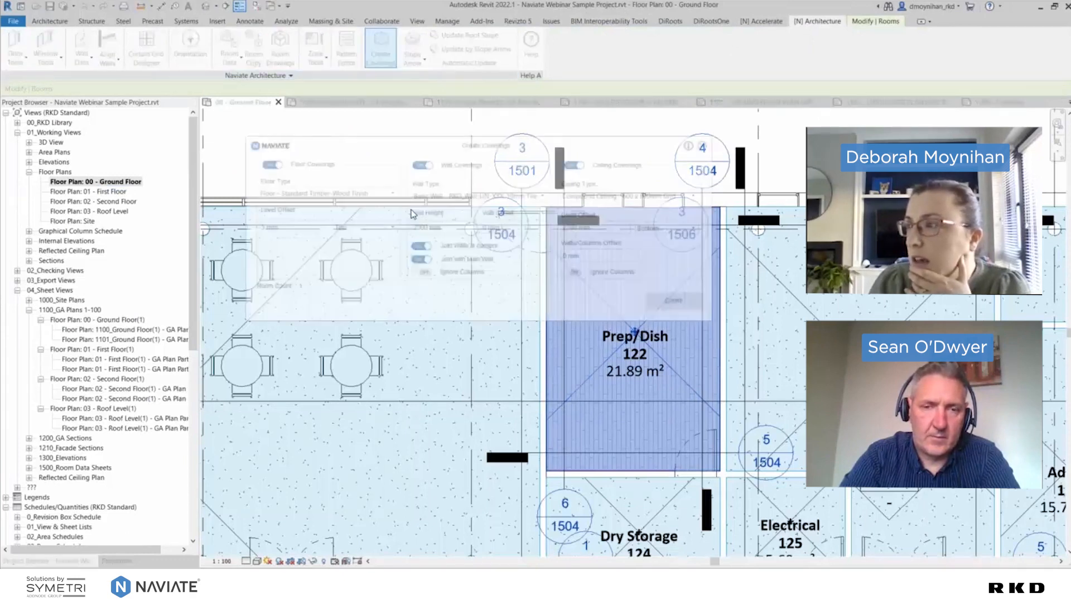
left_click_drag(409, 141, 283, 116)
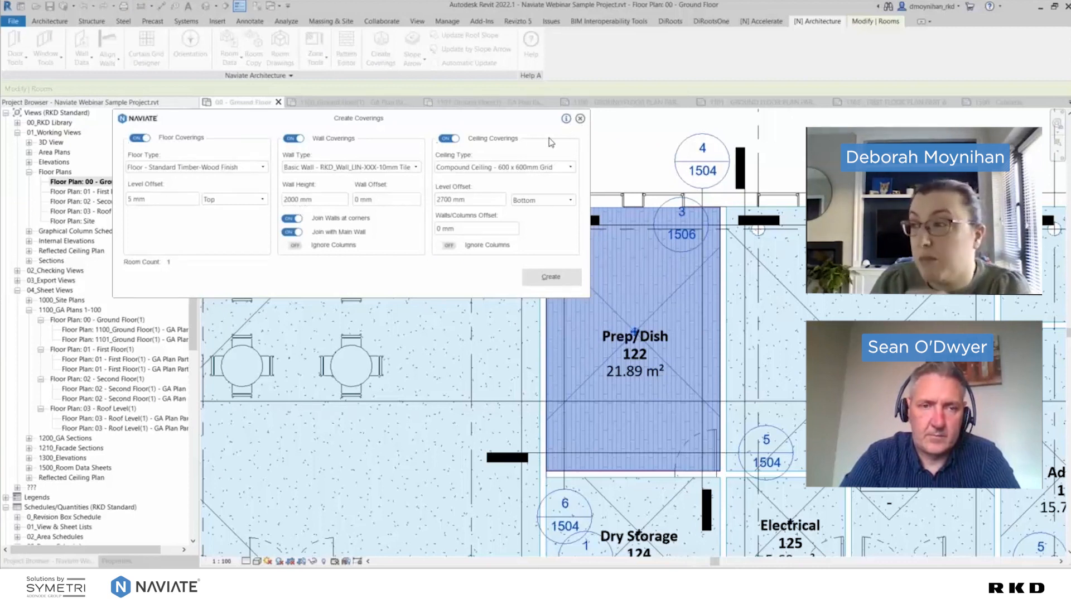
left_click(583, 120)
left_click(585, 147)
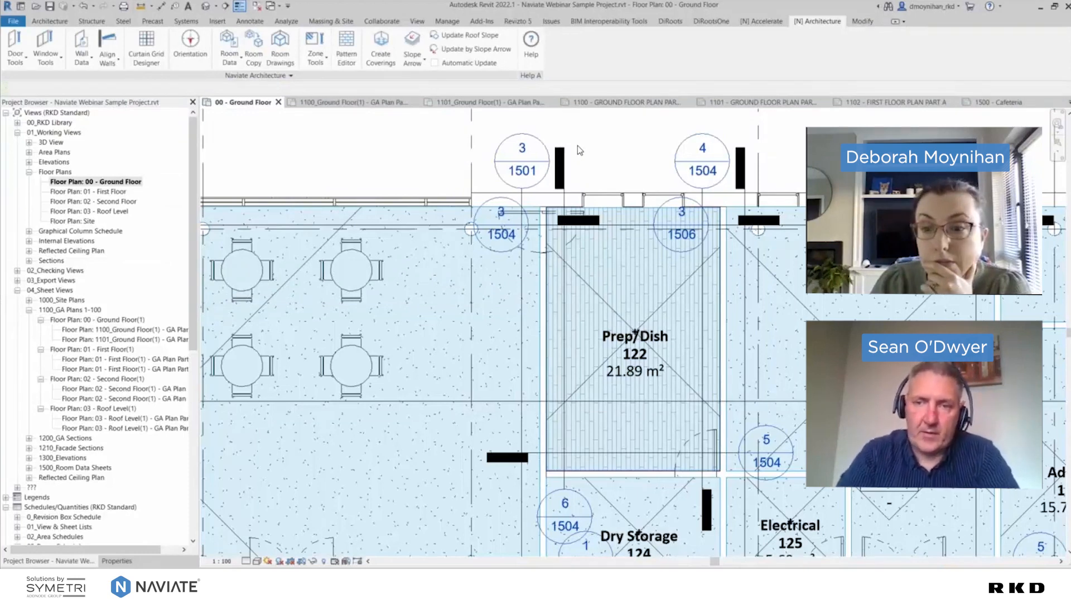
Reopen the Pattern Editor and load the 600 x 600mm model pattern for editing
left_click(346, 47)
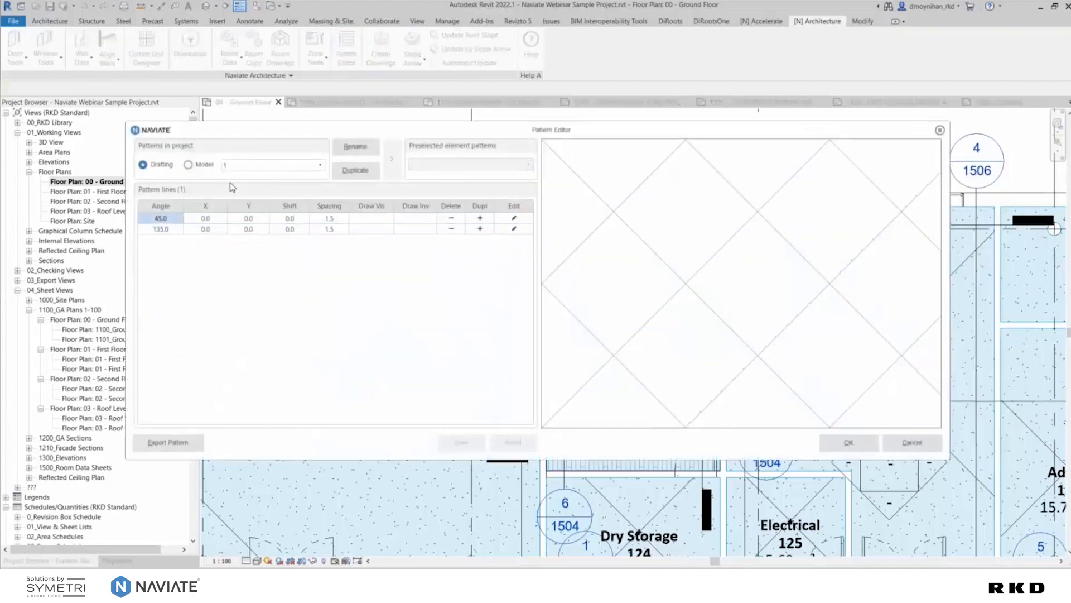
left_click(211, 167)
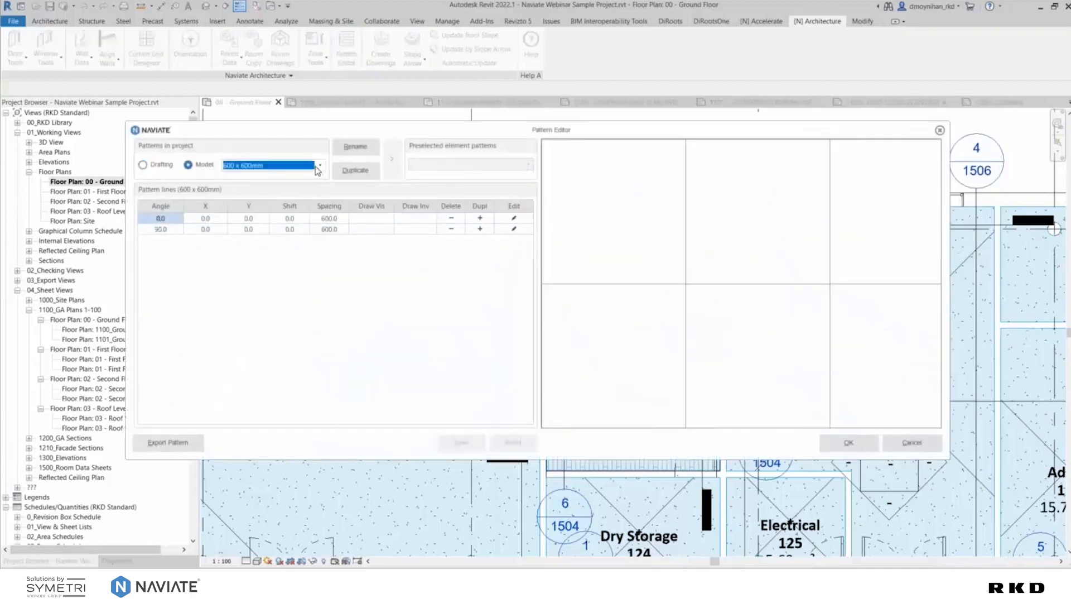
left_click(317, 166)
left_click(271, 177)
left_click(236, 218)
left_click(147, 229)
left_click(176, 219)
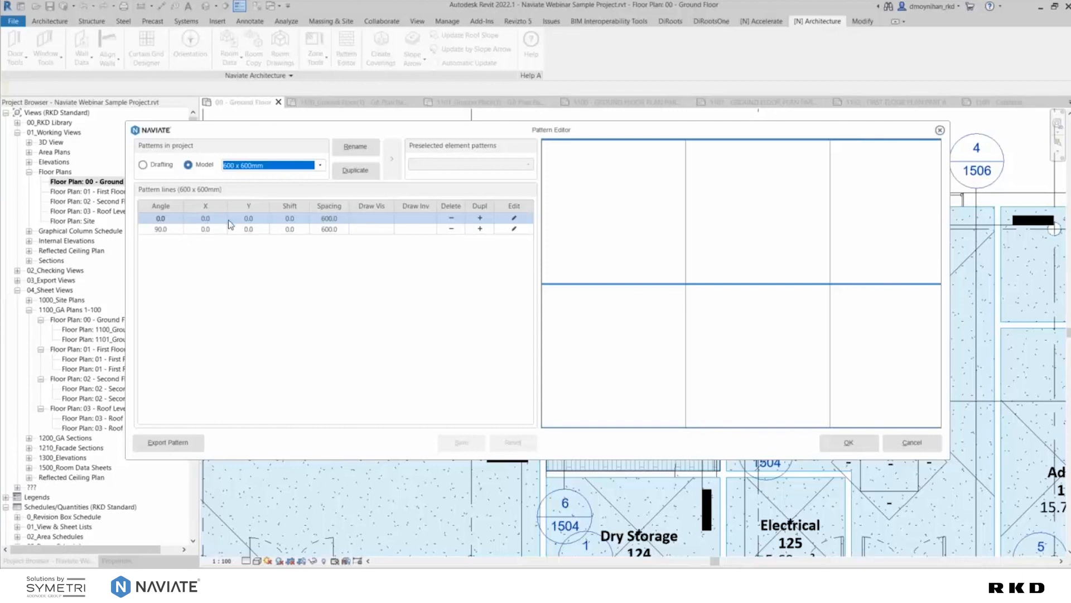
Duplicate the 0-degree line of the 600 x 600mm pattern and set the copy's X value to 10
left_click(480, 219)
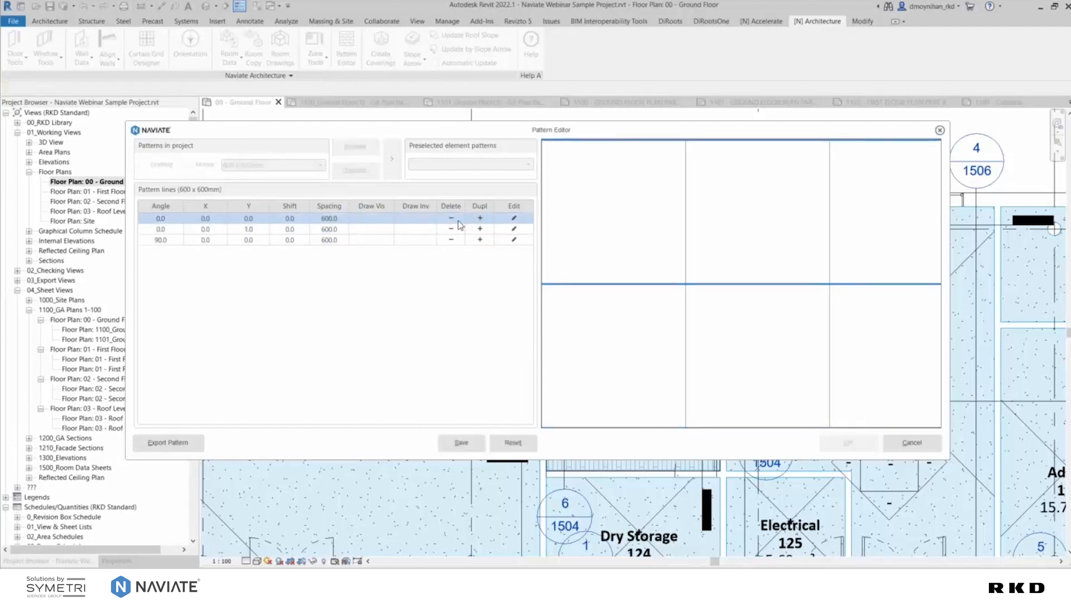
double_click(206, 229)
type("10")
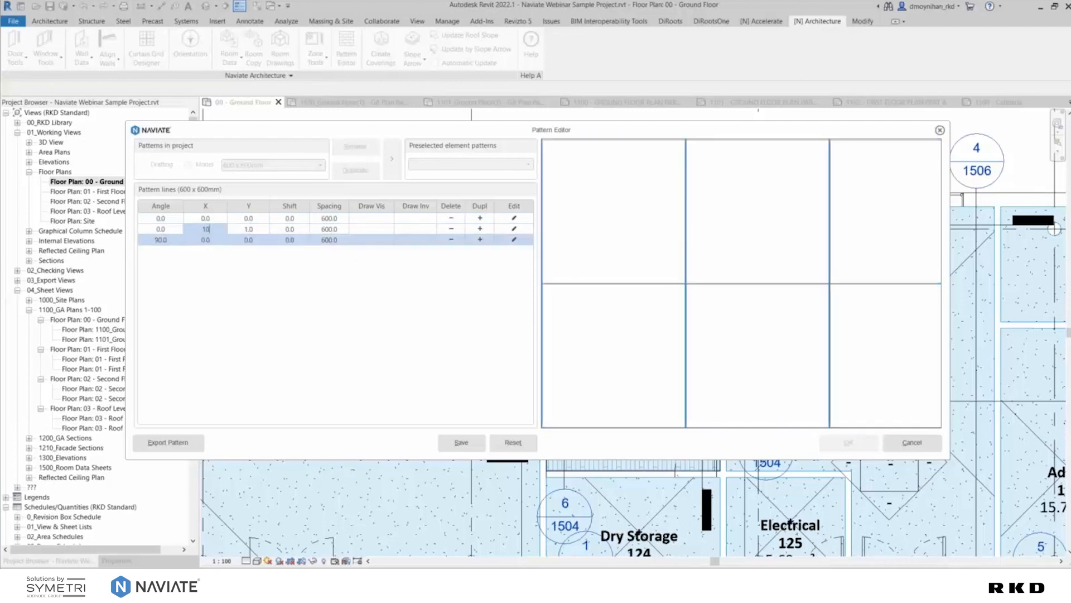
Duplicate the 90-degree line of the 600 x 600mm pattern and set the copy's Y value to 10
left_click(479, 241)
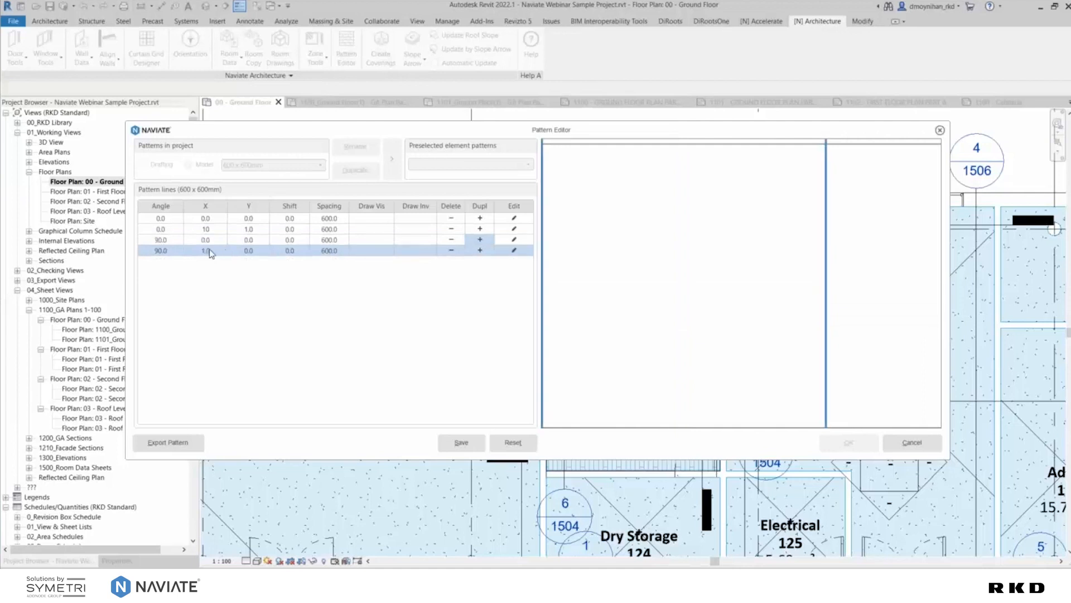
double_click(249, 251)
type("10")
key("Return")
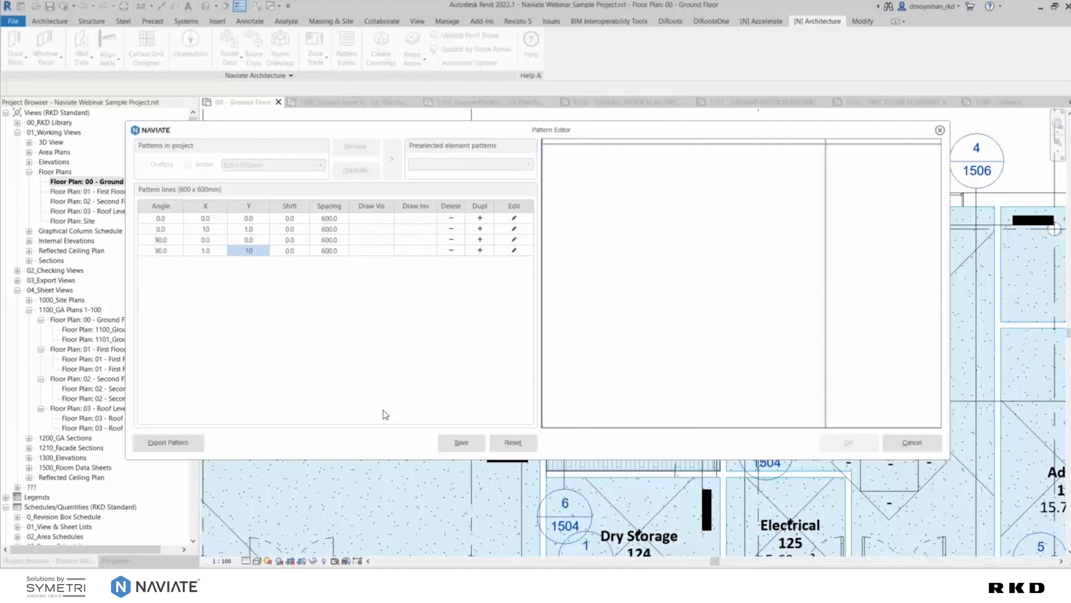
key("Tab")
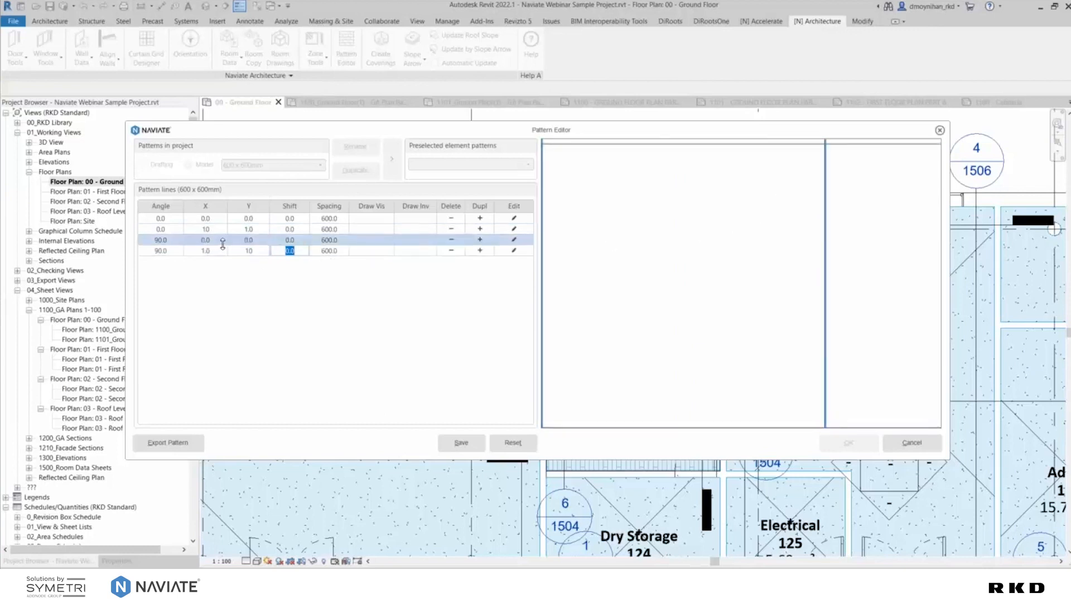
Set the duplicated 0-degree line's X value to 50 and the duplicated 90-degree line's Y value to 50
double_click(209, 229)
type("50")
double_click(248, 251)
type("50")
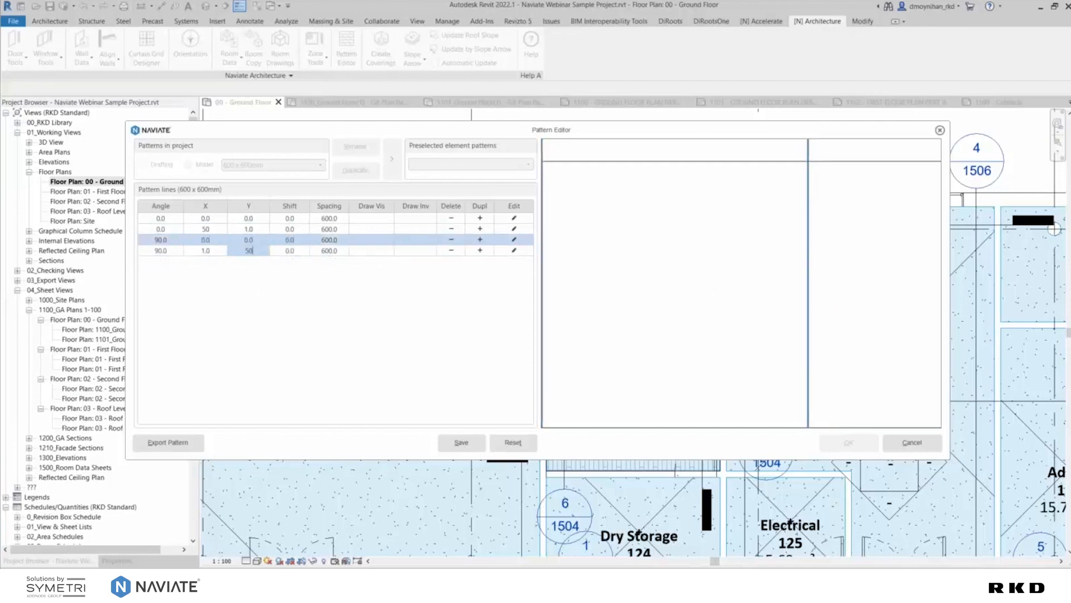
double_click(371, 229)
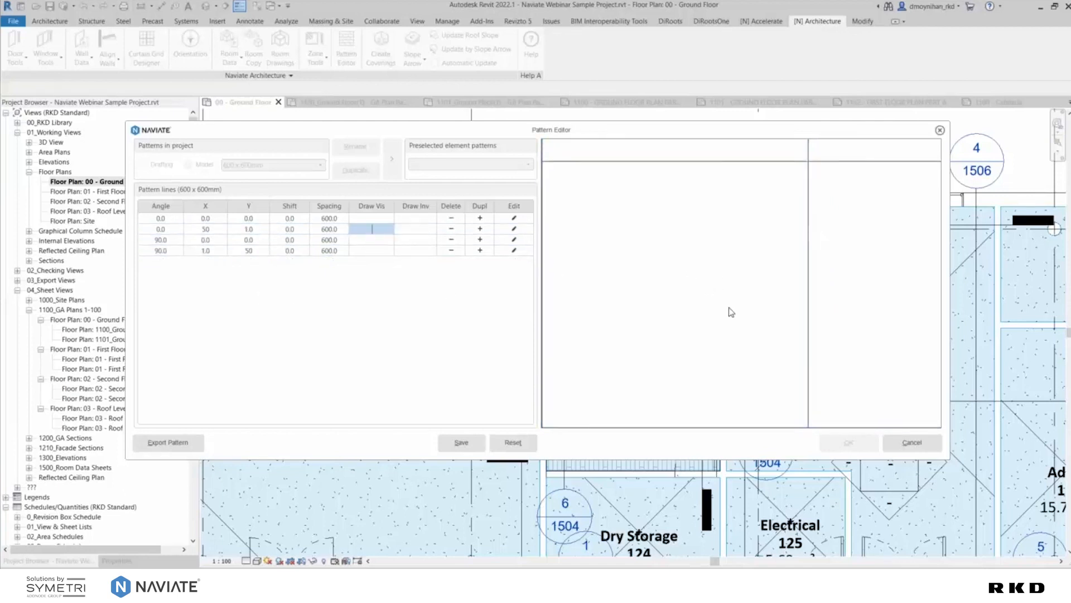
double_click(382, 251)
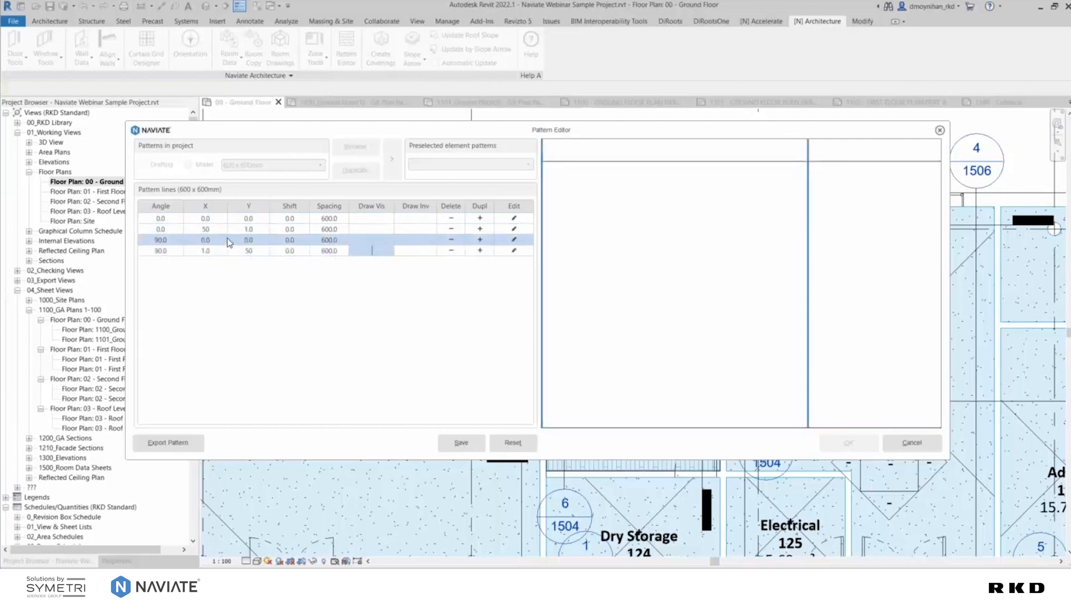
double_click(248, 240)
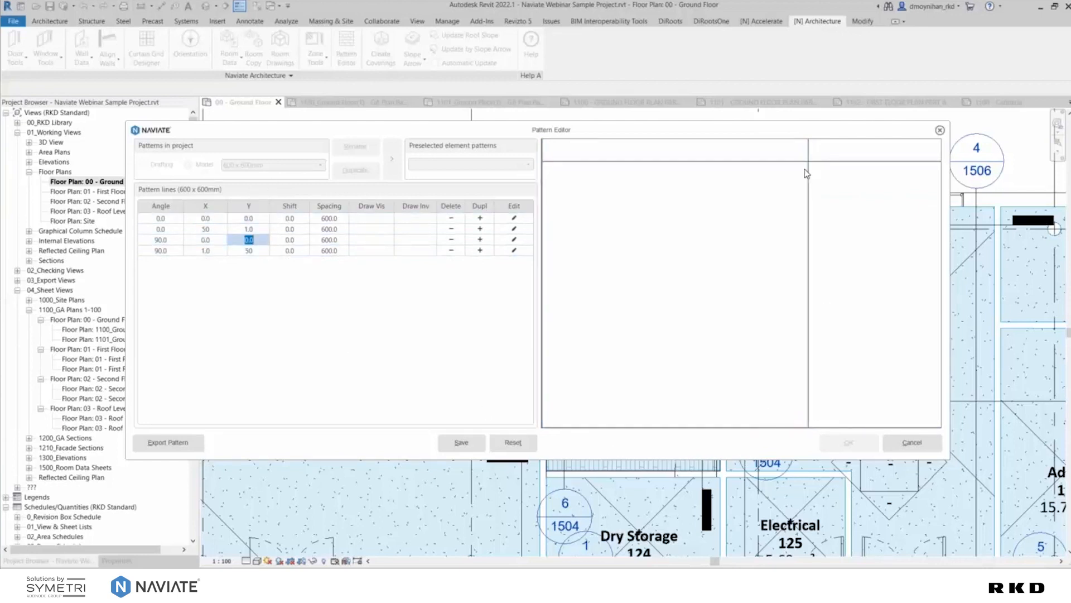
Open the first 0-degree pattern line for graphical editing and draw a new diagonal line at about 45 degrees from the tile's lower-left corner
left_click(513, 217)
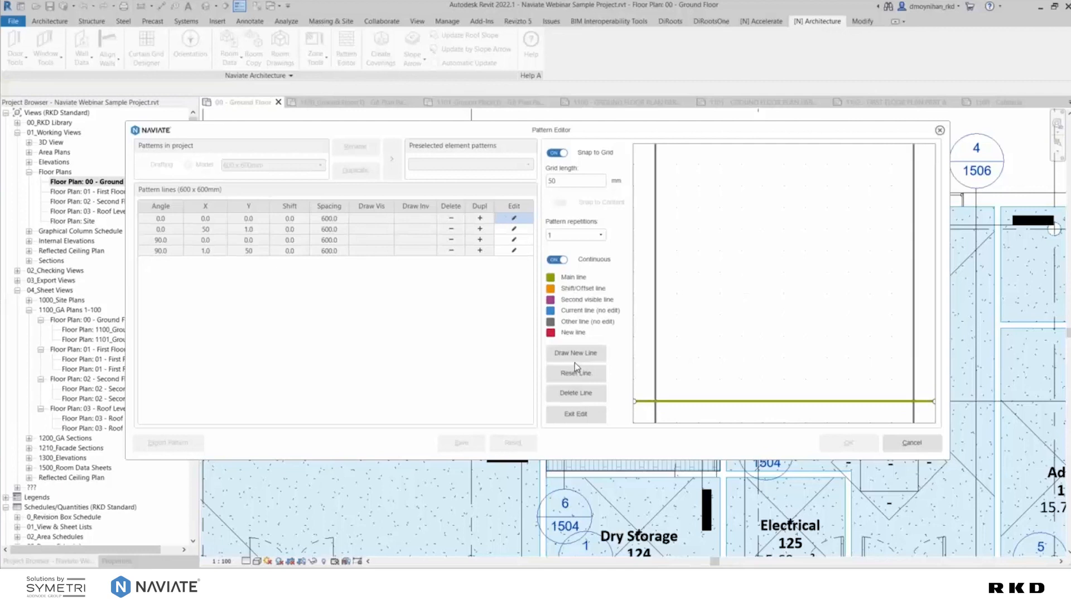
left_click(593, 357)
left_click(657, 421)
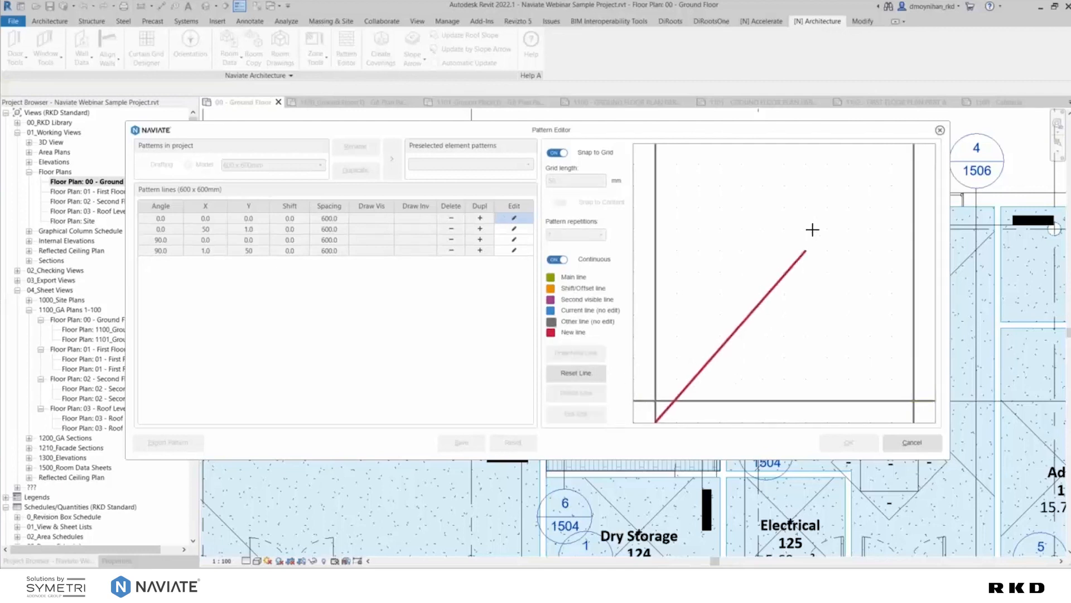
left_click(907, 148)
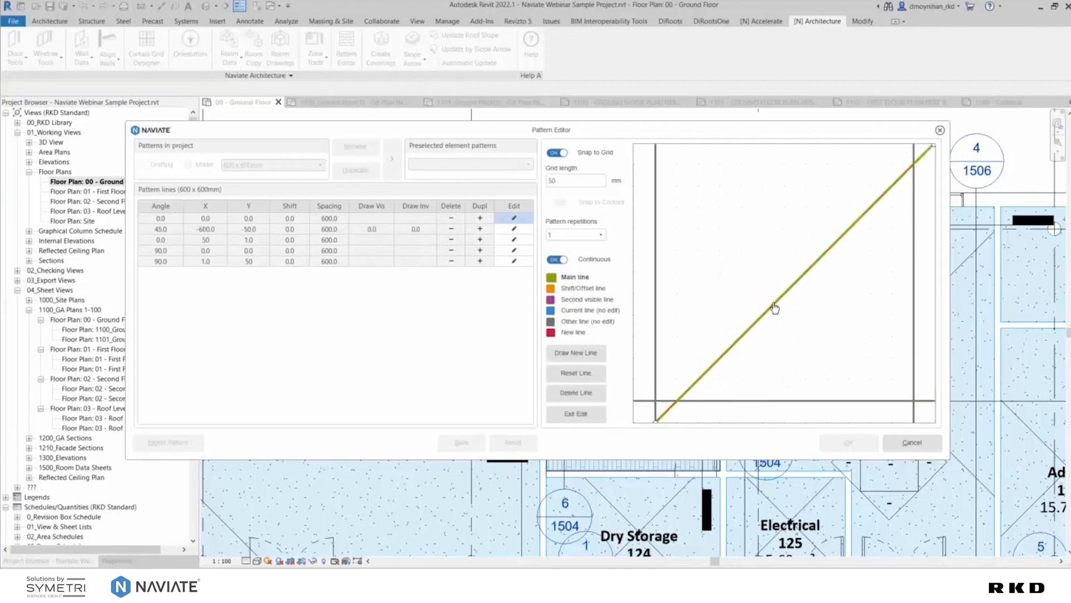
Draw a second new diagonal line above the first, starting on the tile's left joint line and rising at about 41 degrees
left_click(578, 357)
left_click(656, 337)
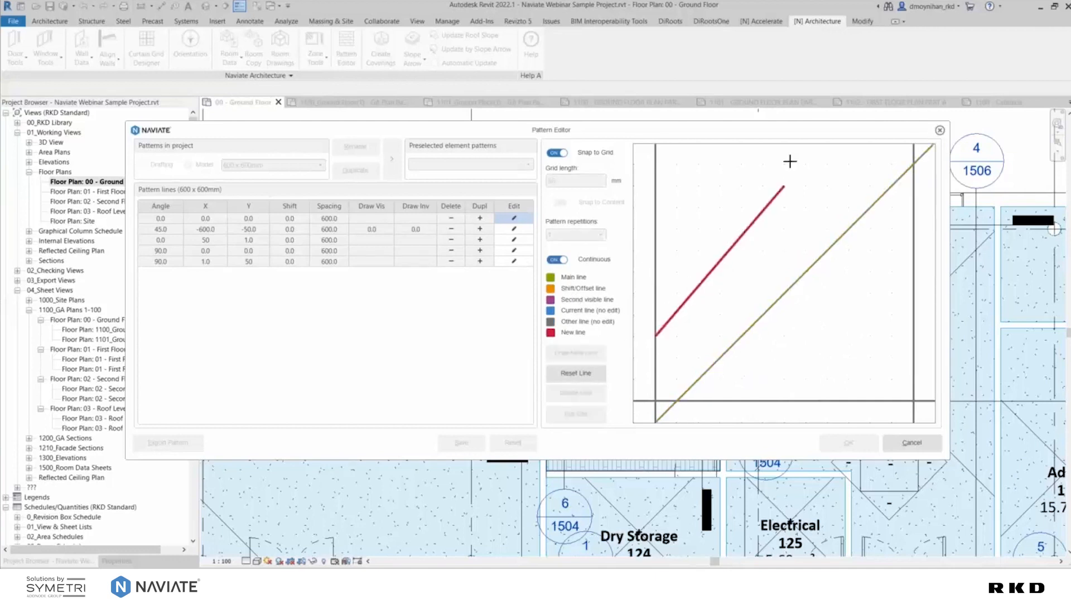
left_click(832, 156)
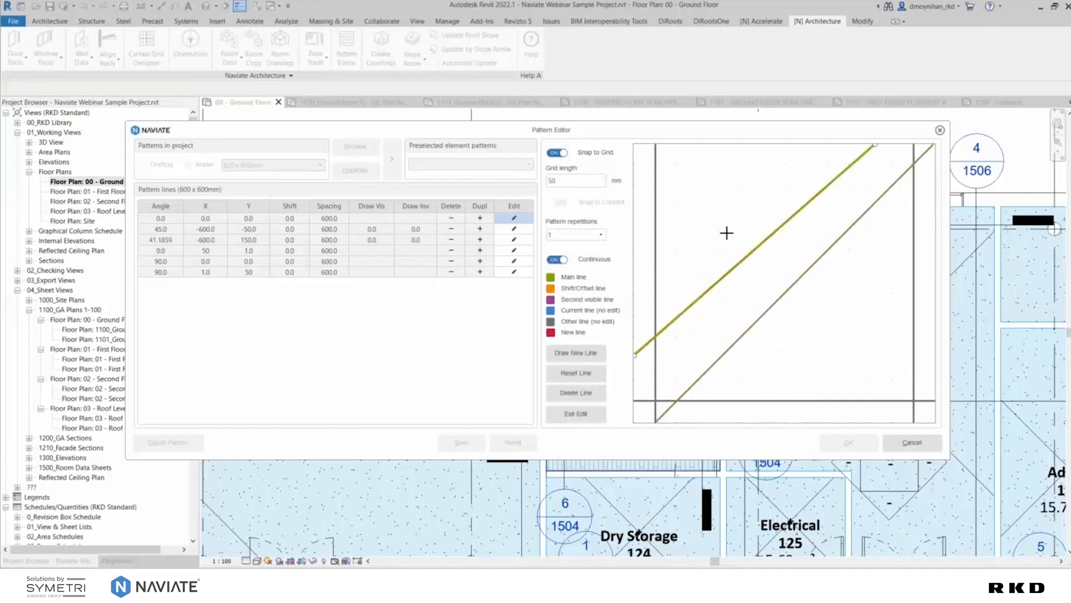